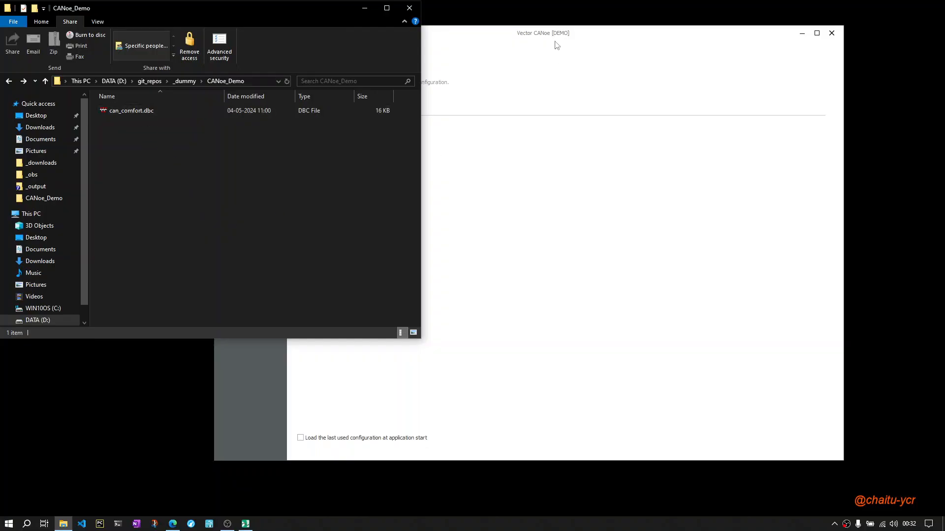
# - Switch to CANoe and create a configuration named demo in D:\git_repos\_dummy\CANoe_Demo from the CAN 500kBaud 1ch template
pyautogui.click(496, 41)
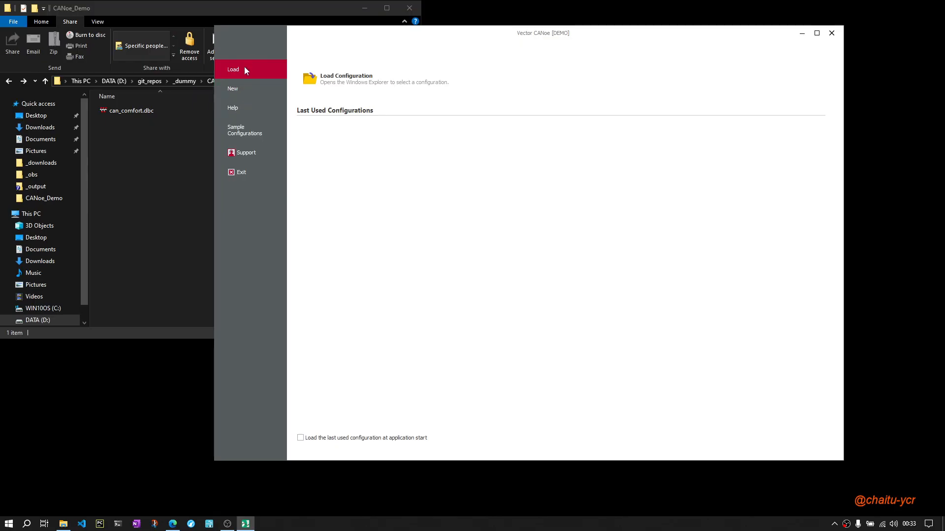
pyautogui.click(241, 88)
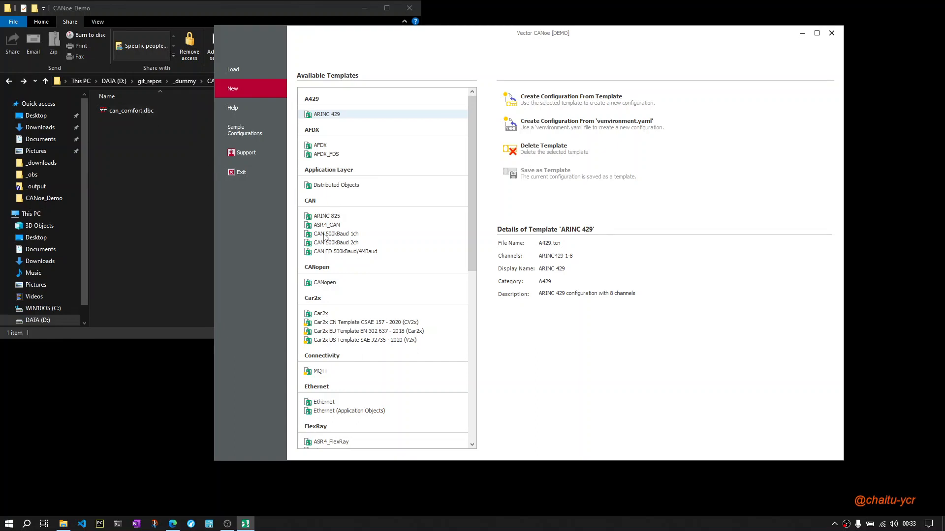
pyautogui.doubleClick(324, 235)
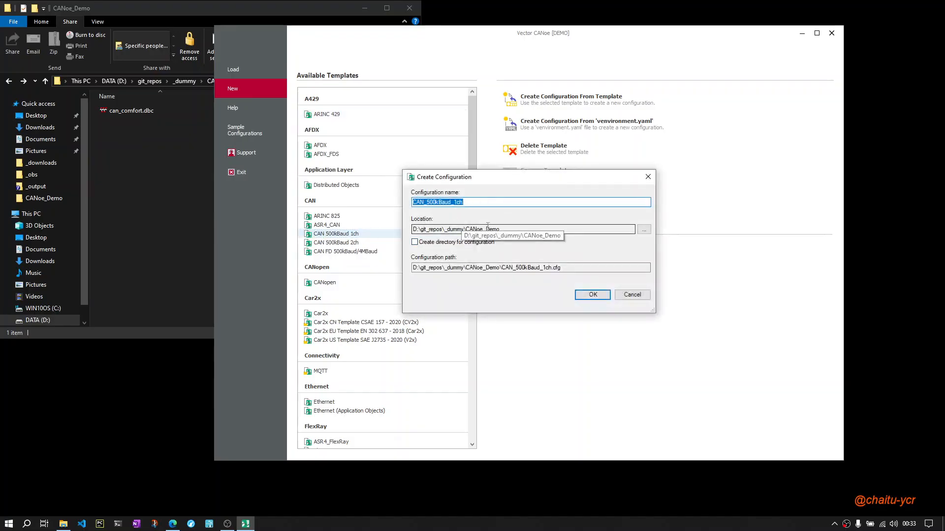
pyautogui.click(469, 202)
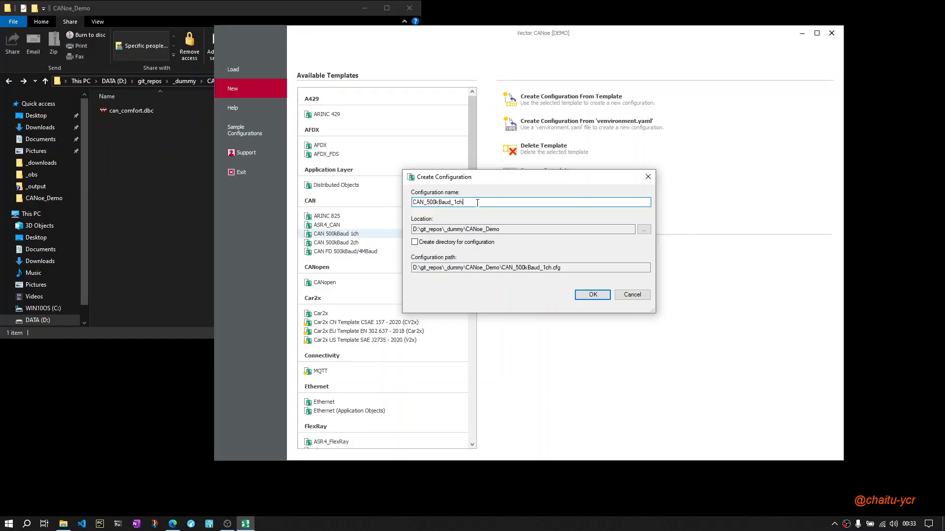
pyautogui.moveTo(477, 203); pyautogui.dragTo(410, 203)
pyautogui.write('demo')
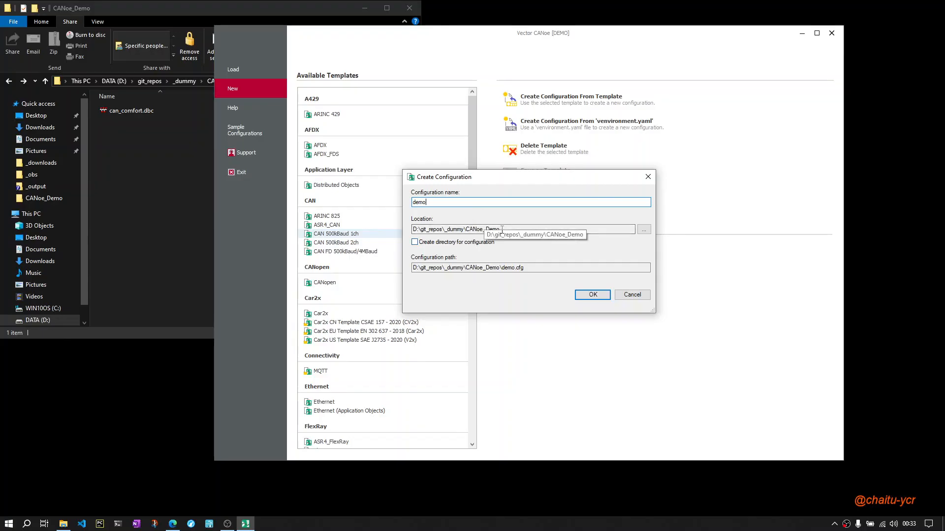
pyautogui.moveTo(502, 229); pyautogui.dragTo(415, 229)
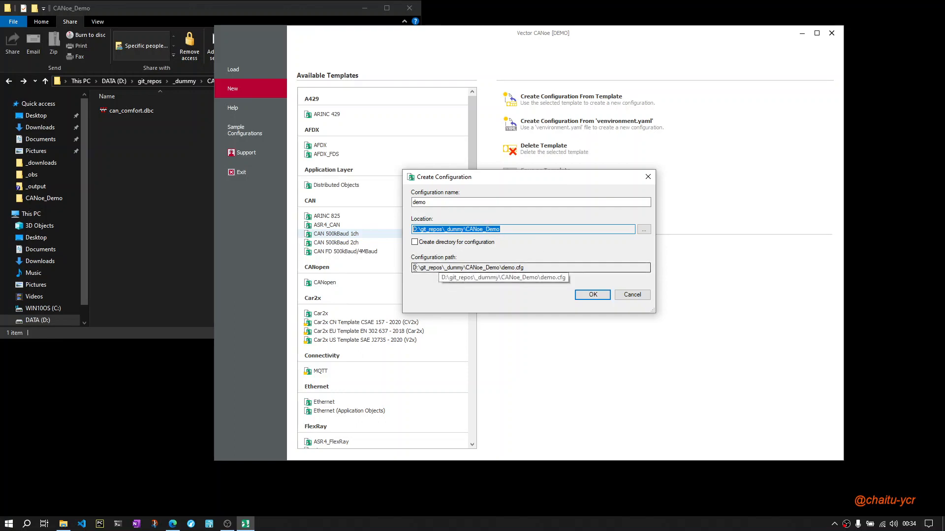
pyautogui.moveTo(414, 268)
pyautogui.mouseDown()
pyautogui.moveTo(530, 265)
pyautogui.moveTo(412, 270)
pyautogui.mouseUp()
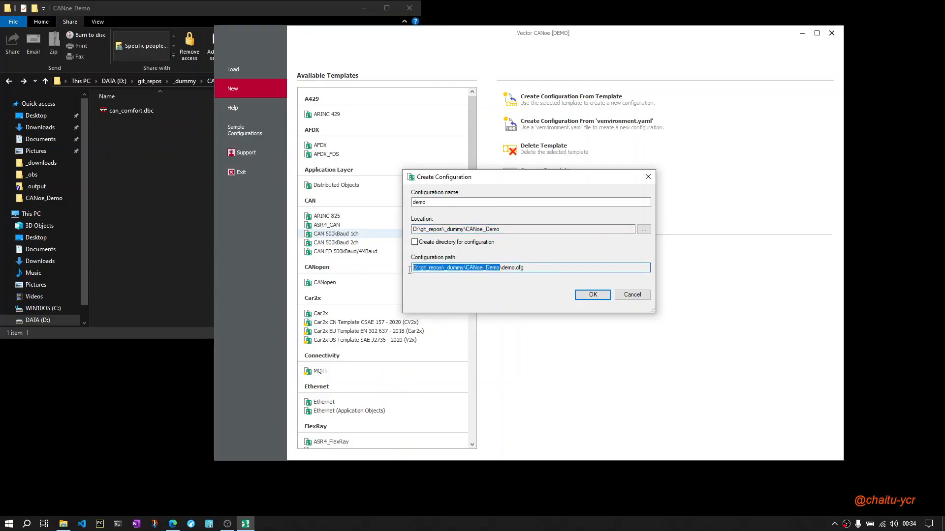
pyautogui.click(592, 295)
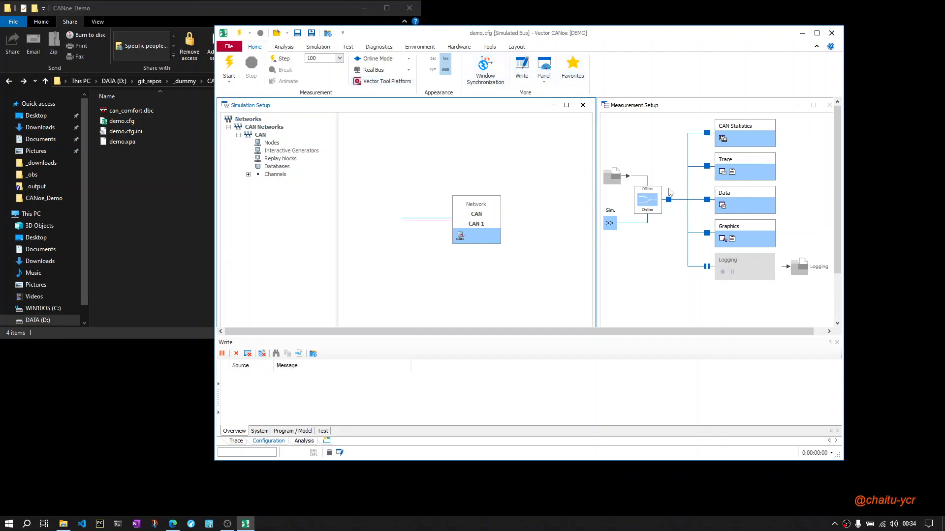
# - Add the can_comfort.dbc database to the CAN network in the simulation setup
pyautogui.rightClick(266, 168)
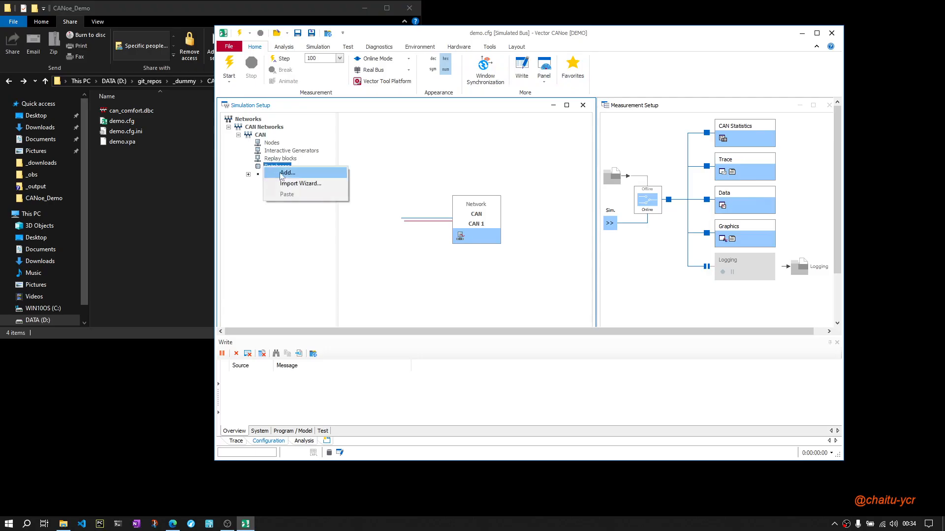
pyautogui.click(282, 176)
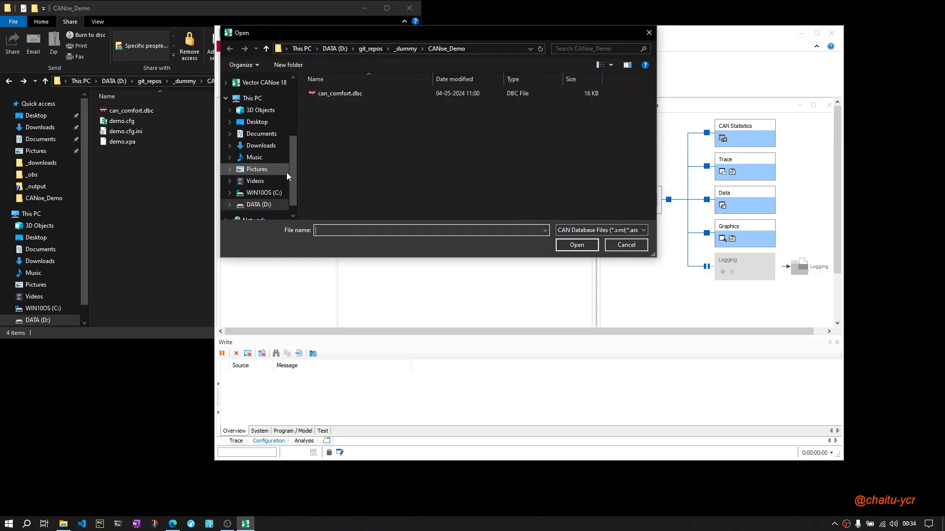
pyautogui.moveTo(429, 34); pyautogui.dragTo(488, 136)
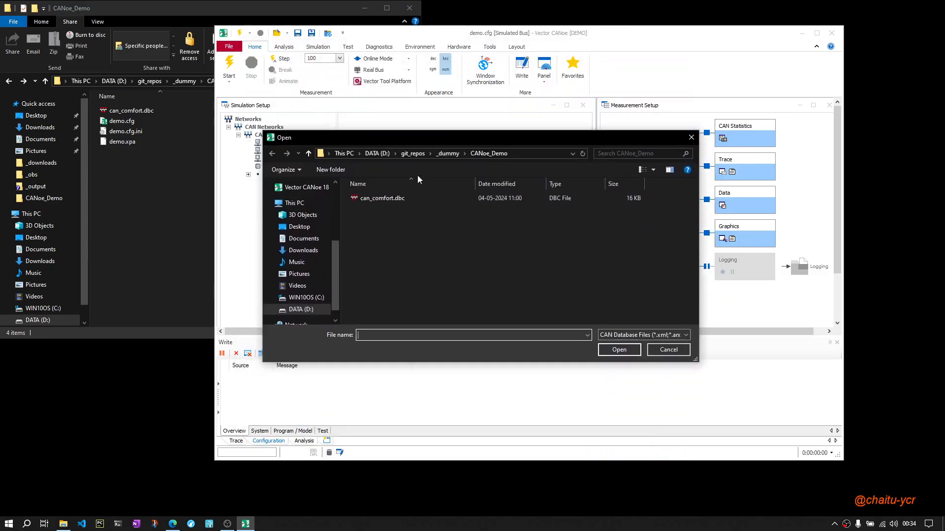
pyautogui.click(381, 201)
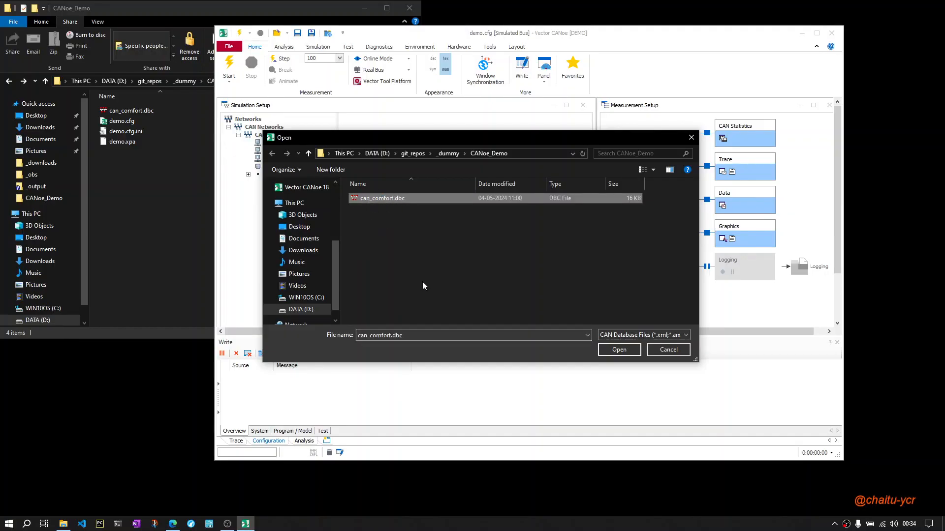
pyautogui.click(618, 350)
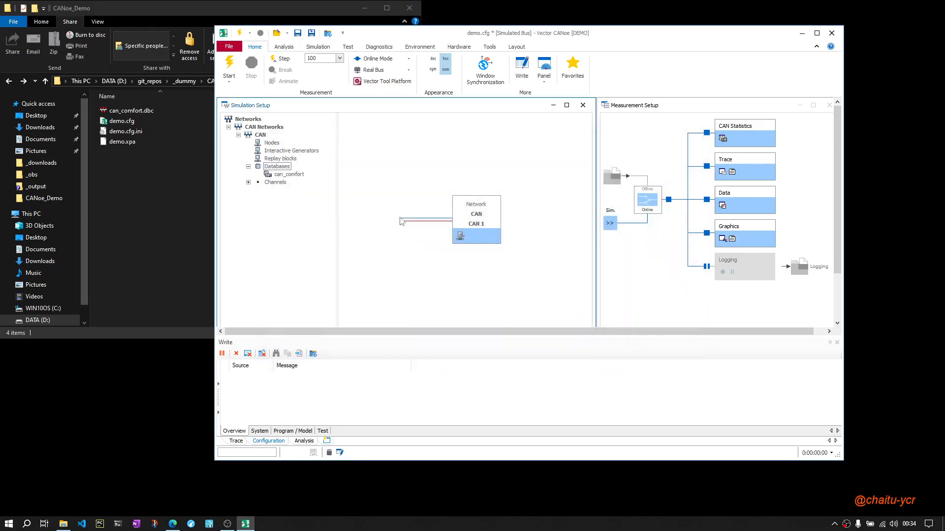
pyautogui.click(286, 175)
pyautogui.click(368, 219)
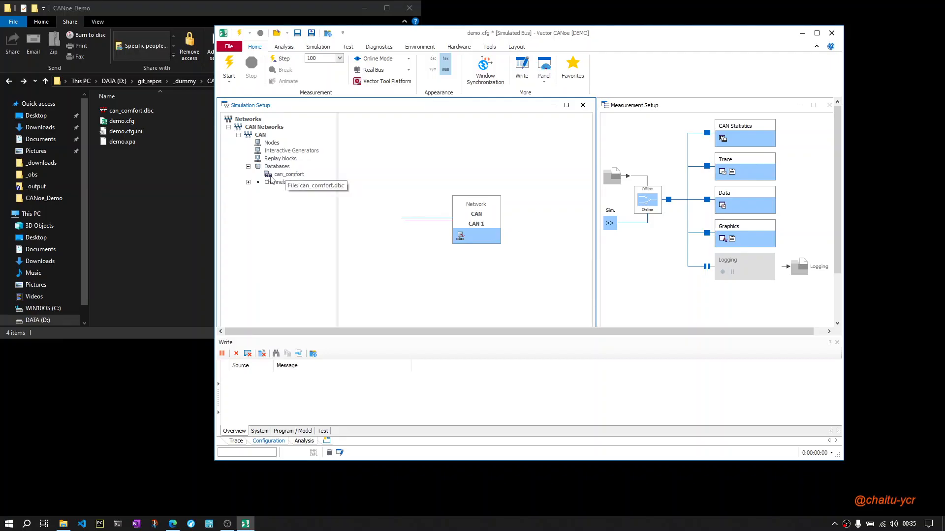
# - Insert a network node on the CAN bus and assign it to the database node can_comfort::Console
pyautogui.rightClick(406, 223)
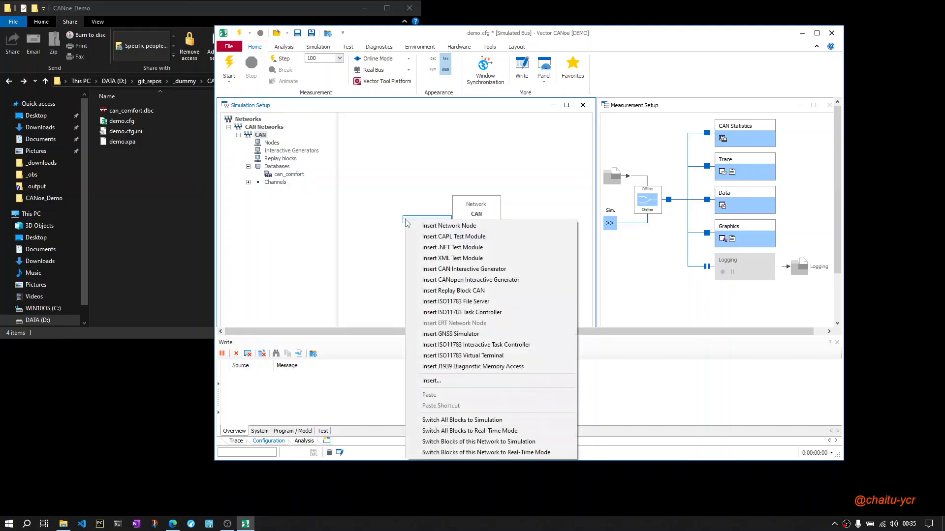
pyautogui.click(429, 228)
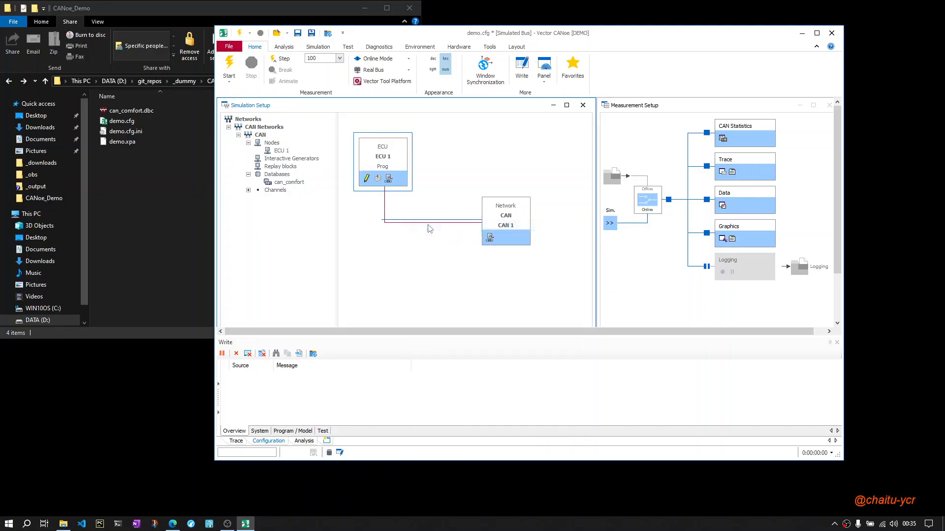
pyautogui.rightClick(378, 154)
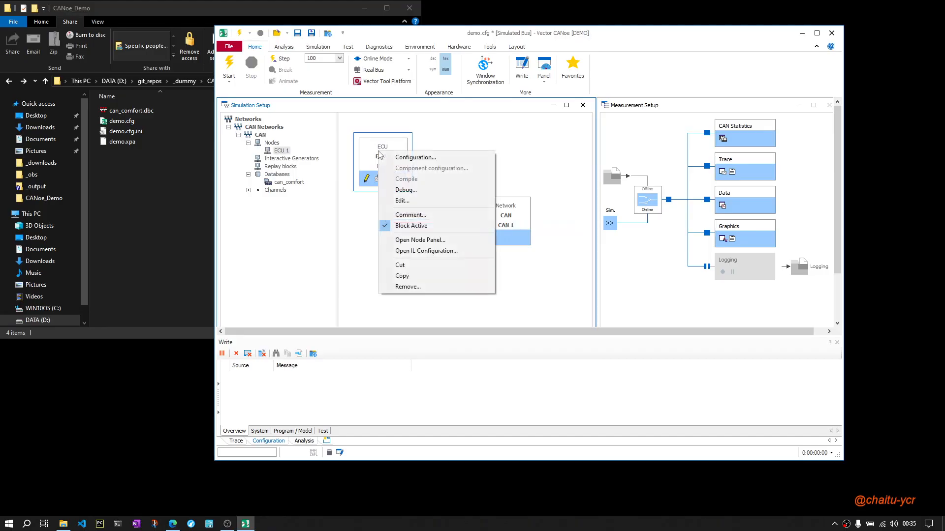
pyautogui.click(408, 156)
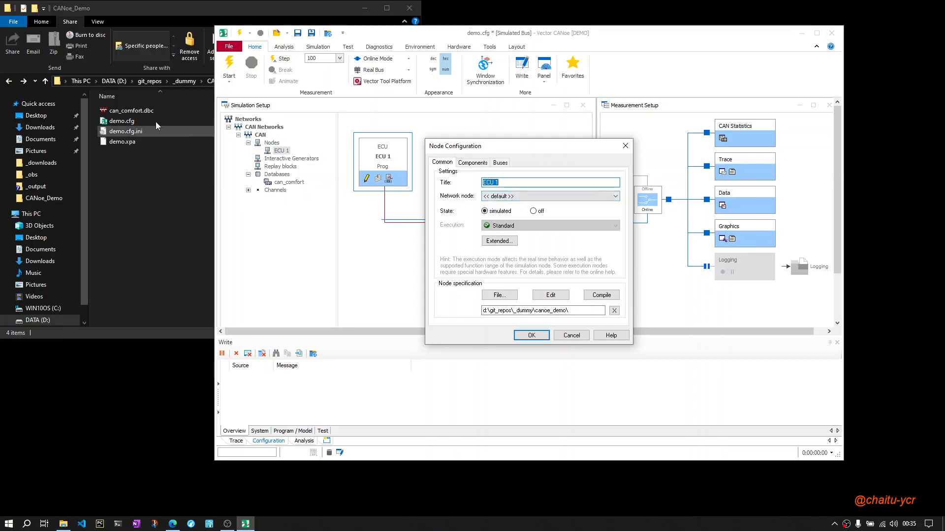
pyautogui.click(496, 195)
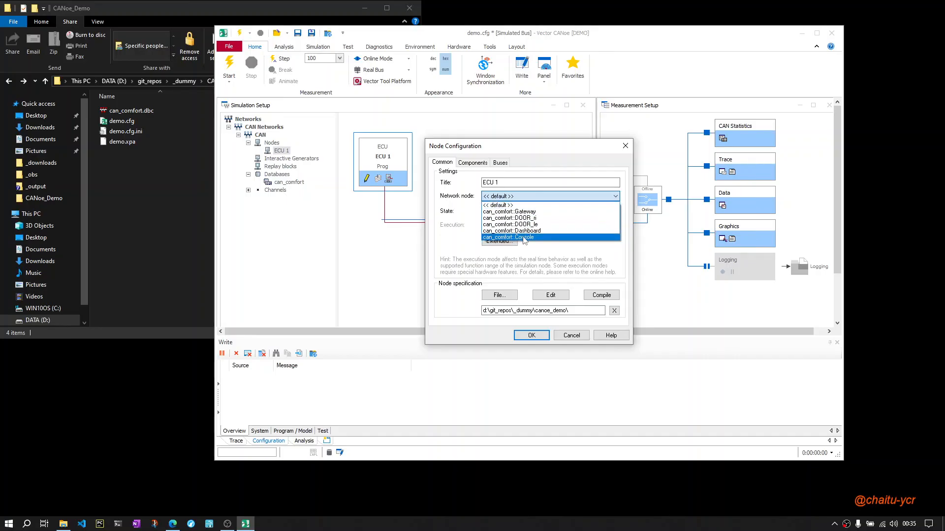
pyautogui.click(524, 239)
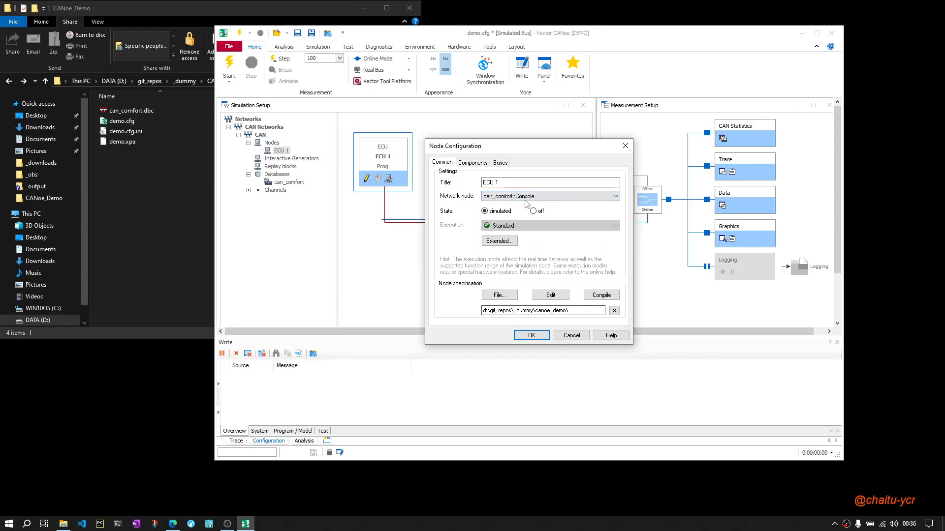
pyautogui.click(531, 335)
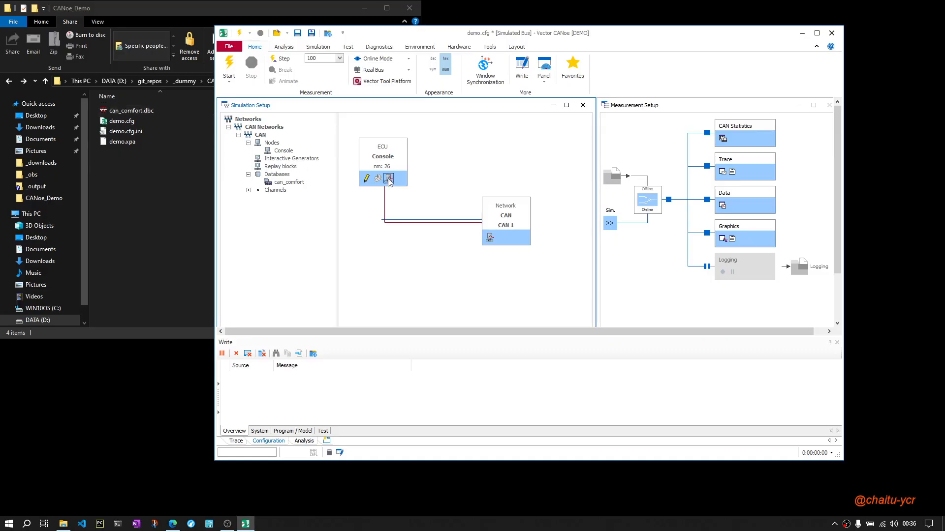
# - Inspect the Console node's messages in its node panel and close the panel
pyautogui.moveTo(389, 162)
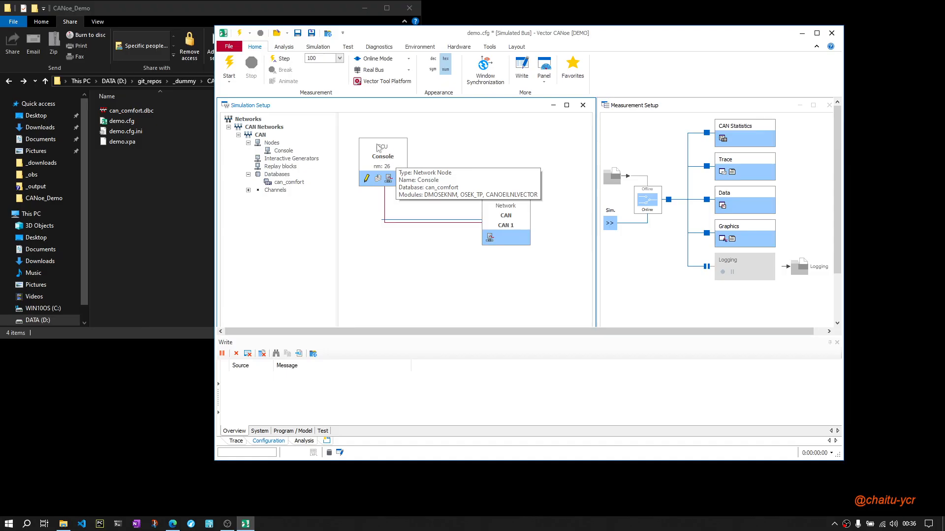
pyautogui.click(389, 179)
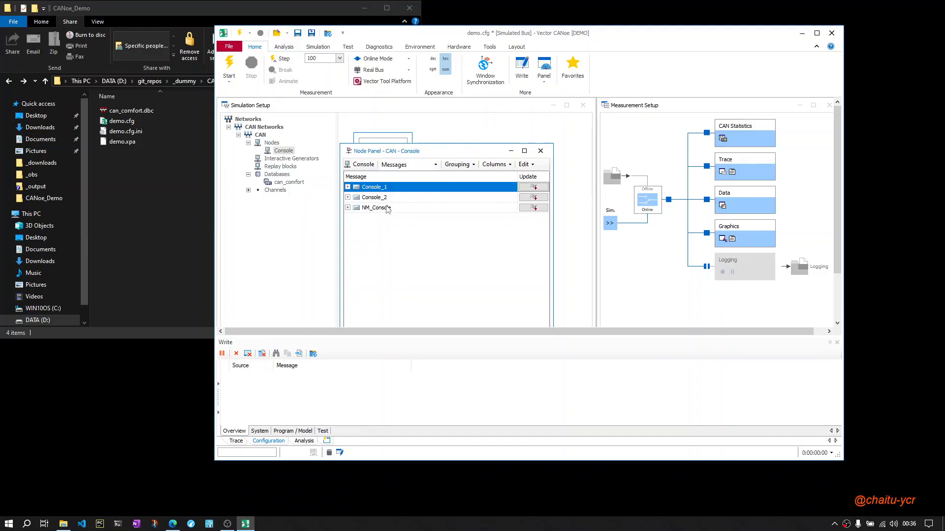
pyautogui.click(542, 152)
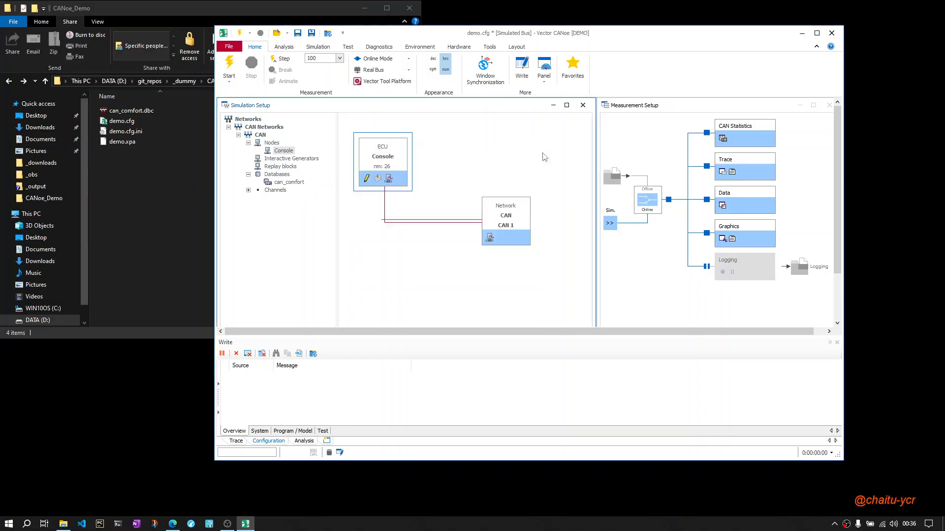
pyautogui.click(531, 154)
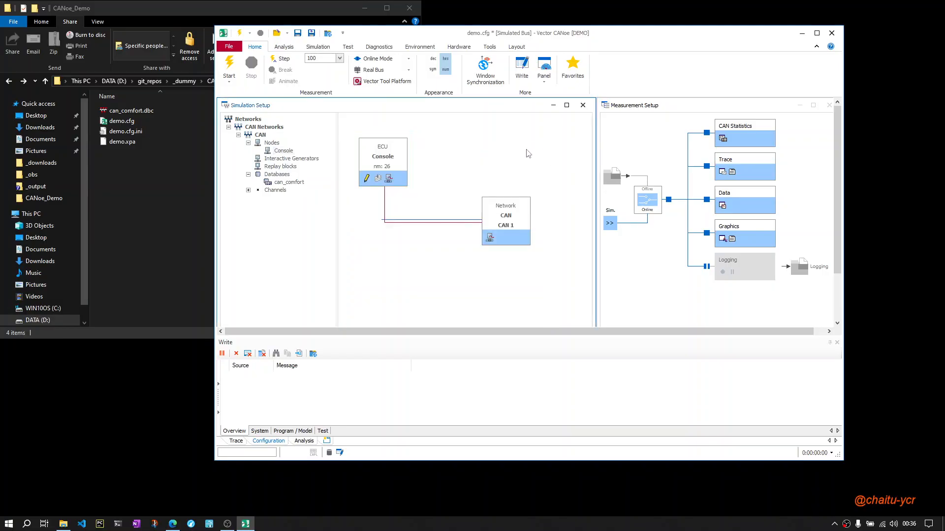
# - Run the measurement twice, examining the Console node's CAN frames in the trace and stopping the measurement each time
pyautogui.click(228, 61)
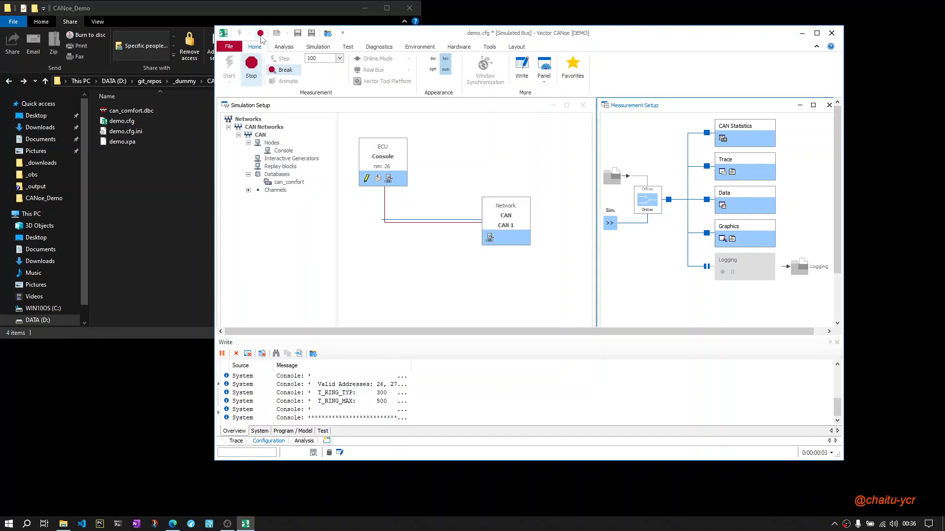
pyautogui.click(232, 440)
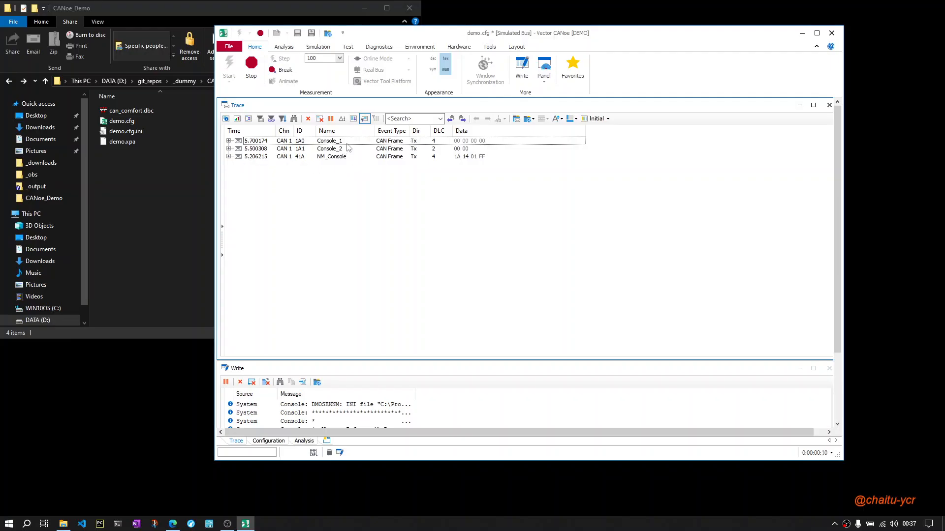
pyautogui.click(322, 148)
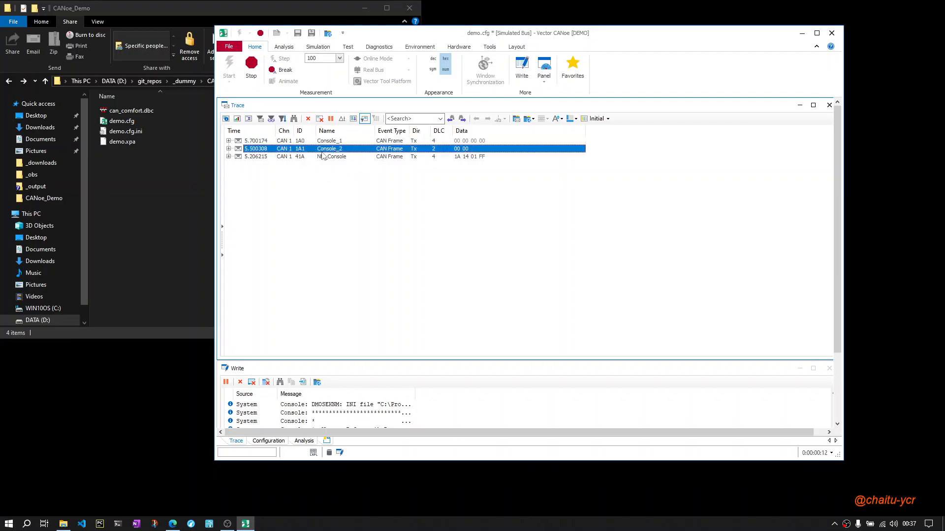
pyautogui.click(312, 143)
pyautogui.keyDown('shift'); pyautogui.click(283, 157); pyautogui.keyUp('shift')
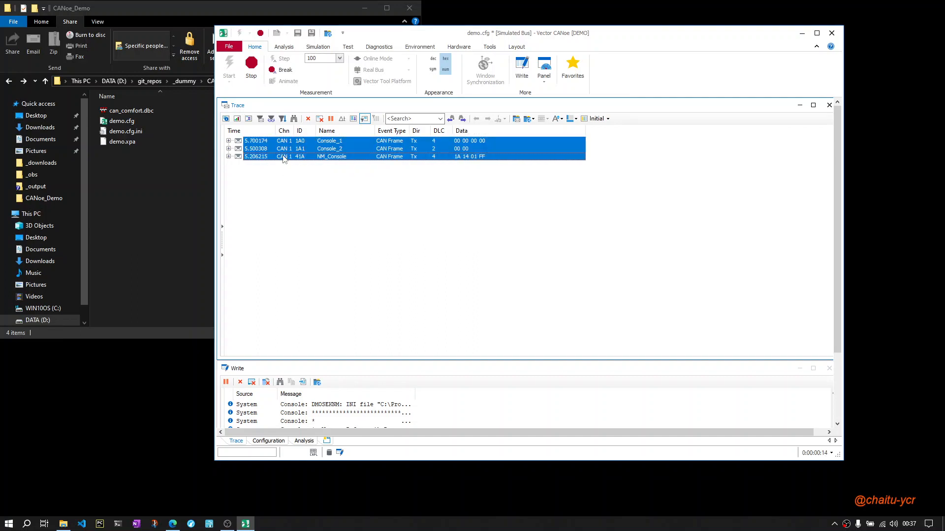
pyautogui.click(252, 71)
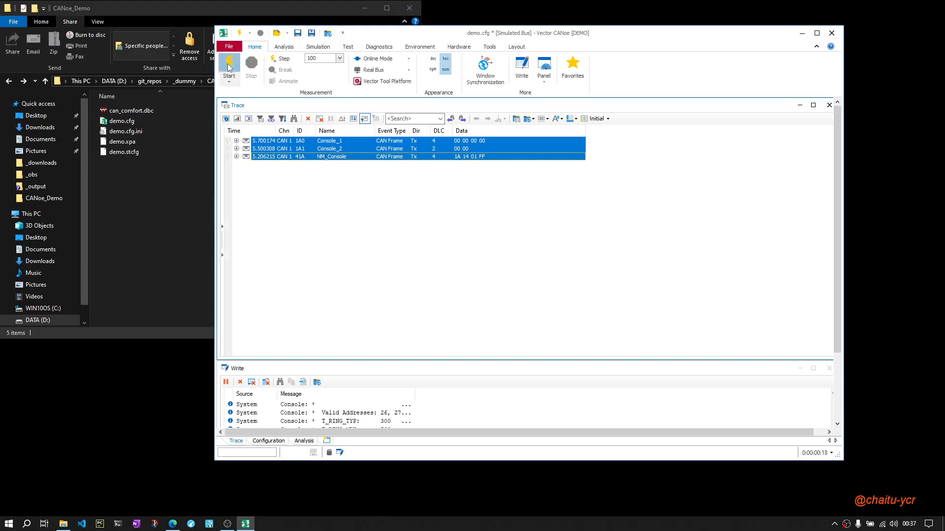
pyautogui.click(229, 67)
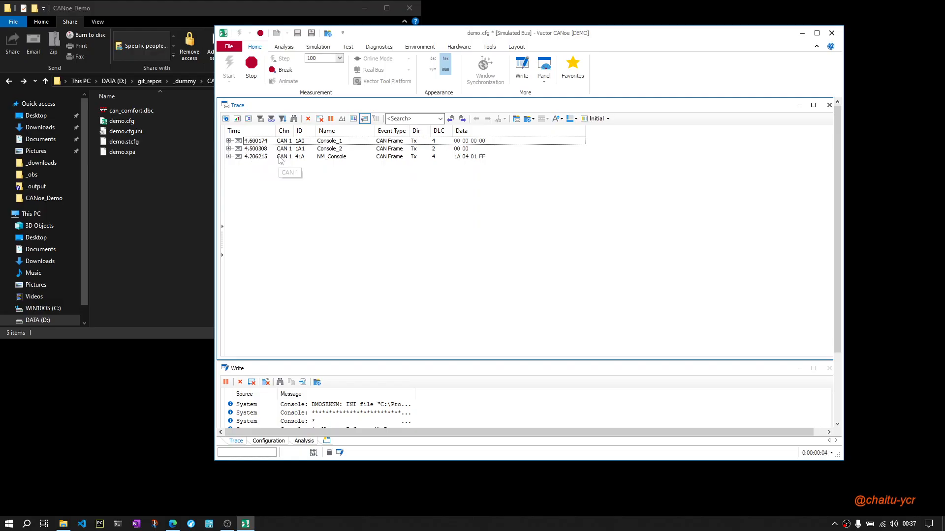
pyautogui.click(252, 67)
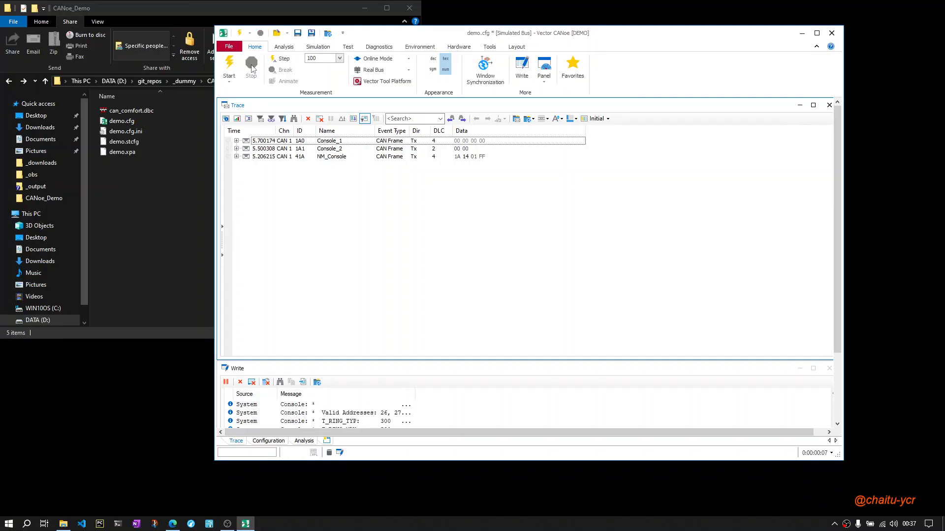
# - Save the demo configuration and select the CAN network's Databases entry in the simulation setup
pyautogui.click(297, 33)
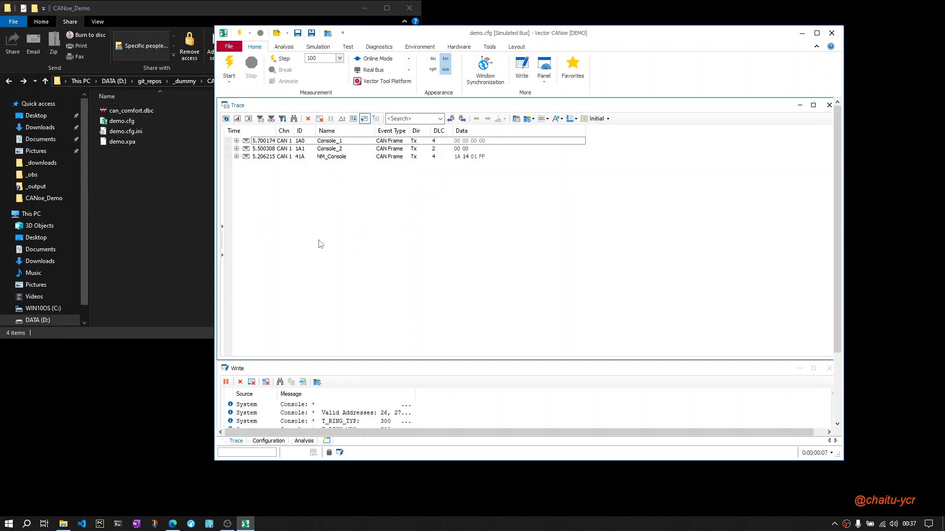
pyautogui.click(268, 441)
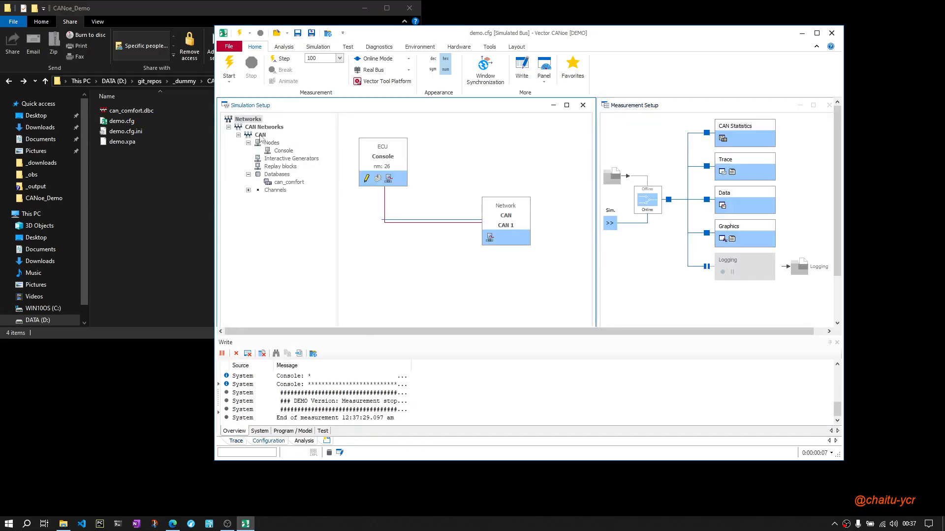
pyautogui.click(276, 175)
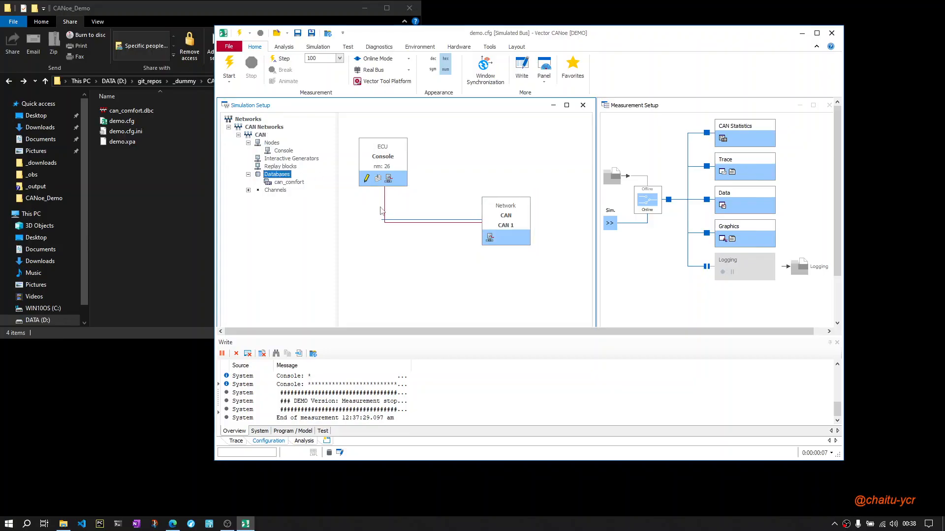
# - Review the database nodes available for assignment in the Console node's configuration, keep can_comfort::Console, and close the configuration
pyautogui.rightClick(407, 222)
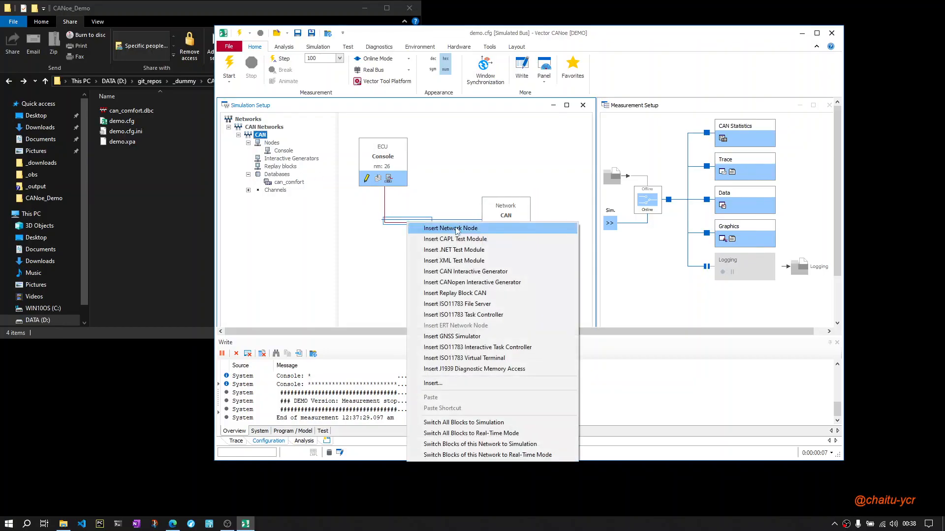
pyautogui.click(388, 158)
pyautogui.rightClick(386, 154)
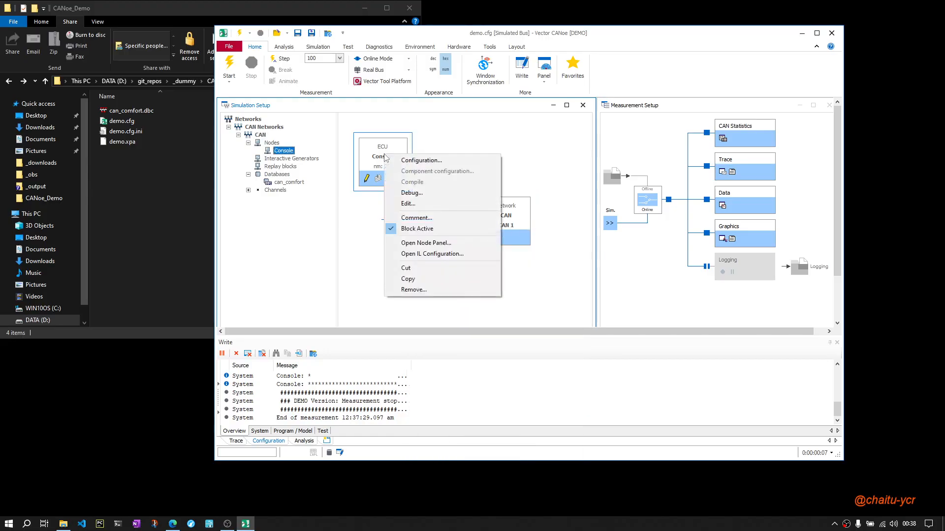
pyautogui.click(411, 161)
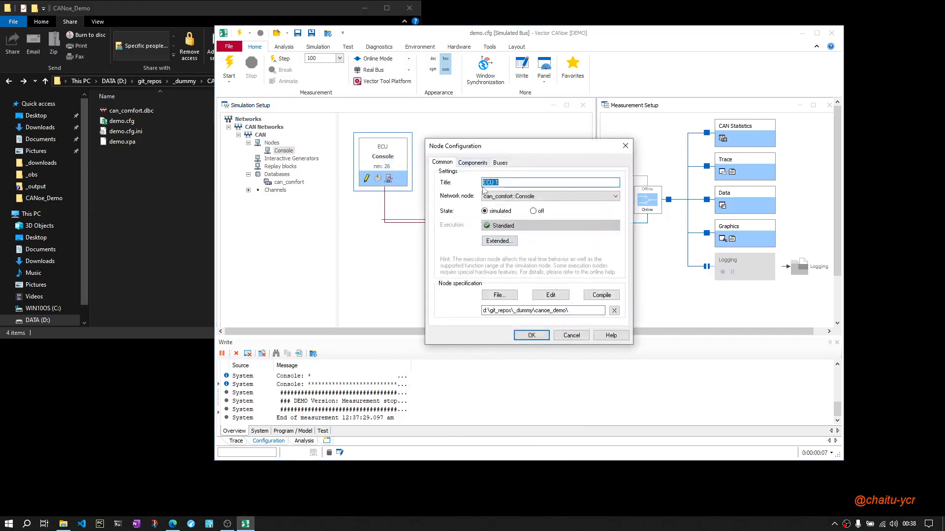
pyautogui.click(499, 197)
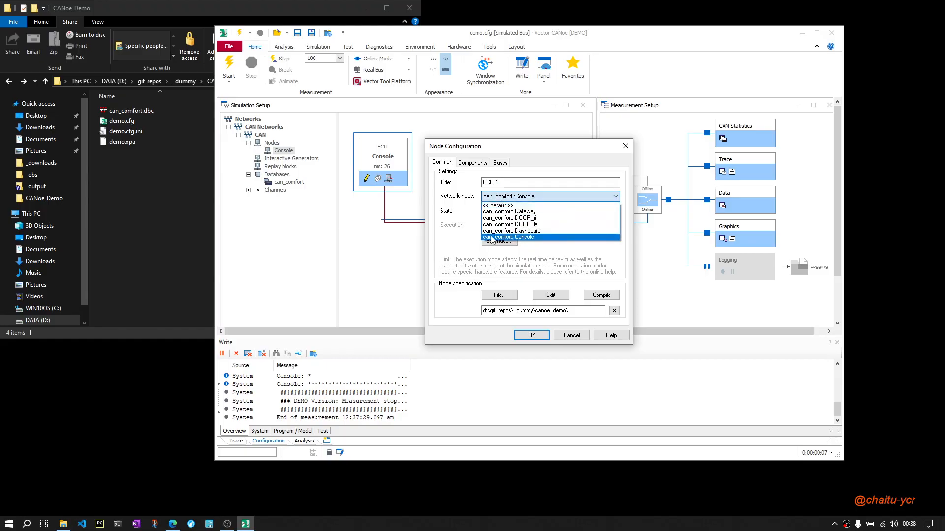
pyautogui.click(453, 262)
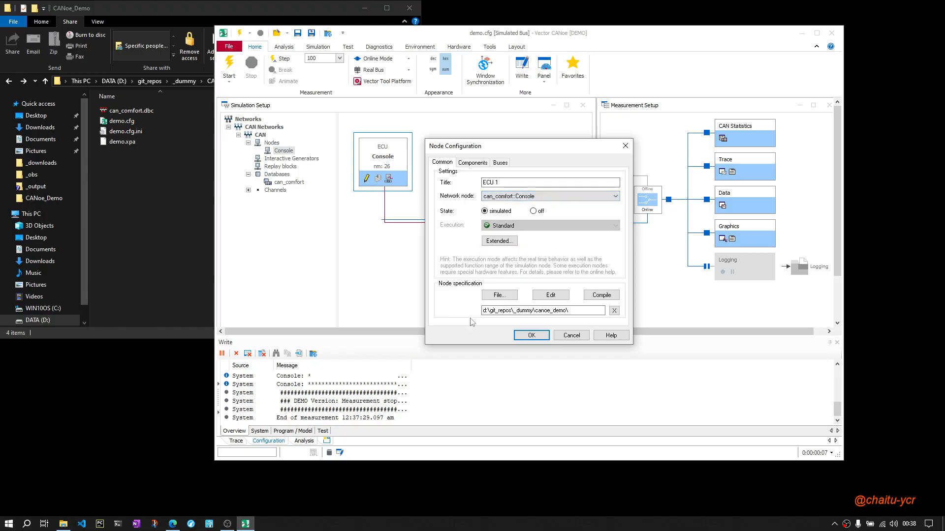
pyautogui.click(524, 335)
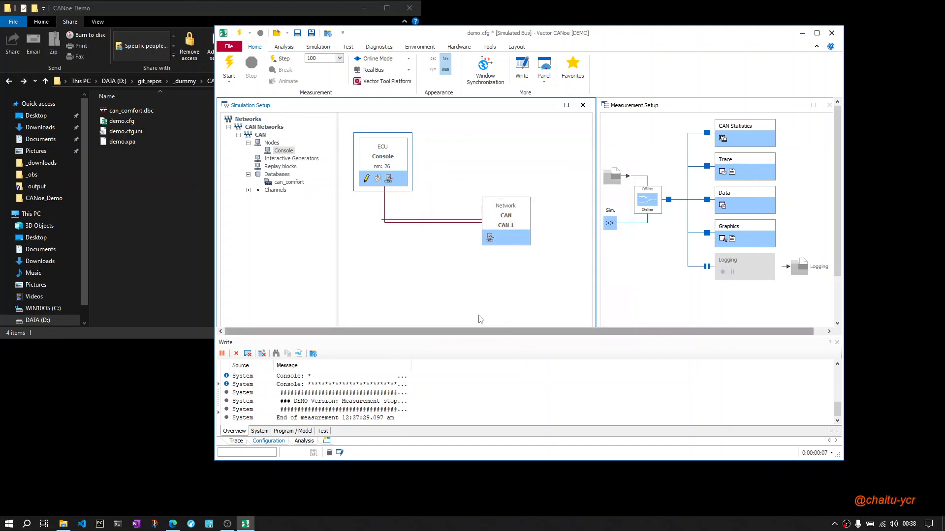
# - Examine the node layer components listed in the Console node's configuration twice, closing the configuration each time
pyautogui.rightClick(386, 153)
pyautogui.click(403, 158)
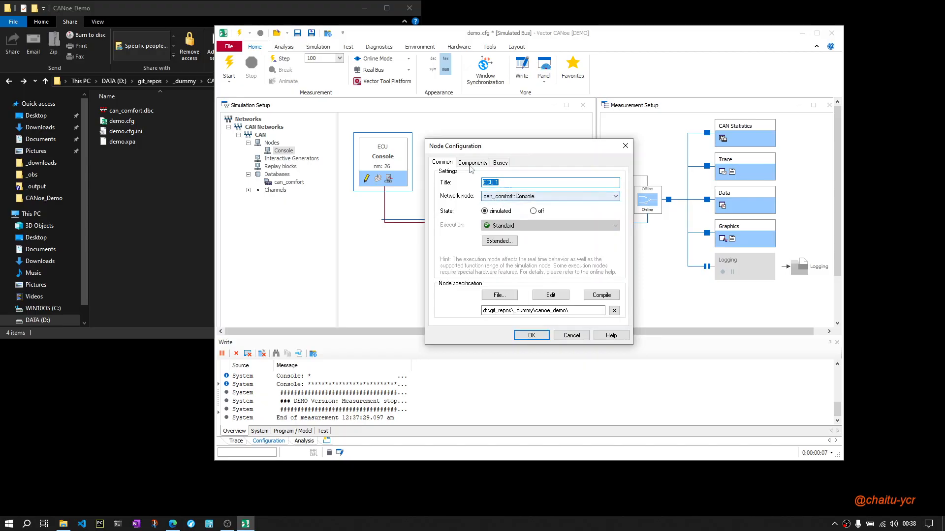
pyautogui.click(472, 164)
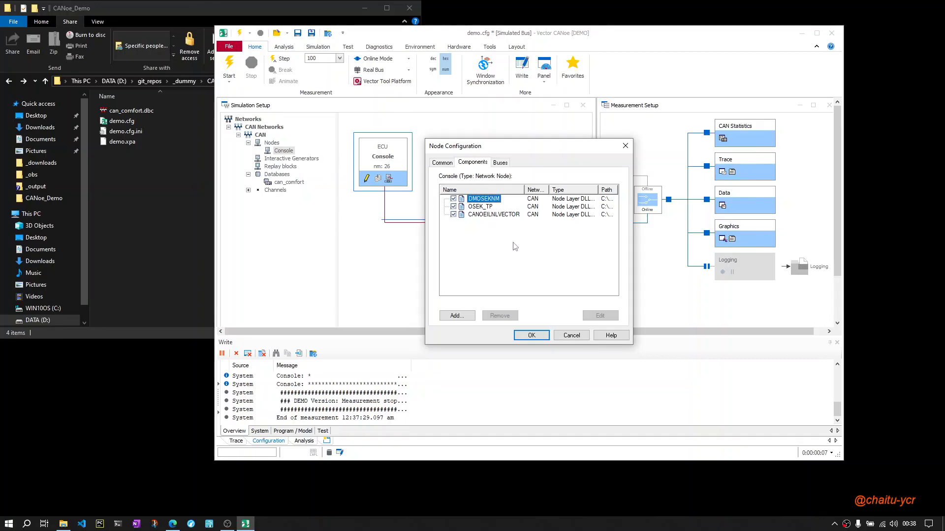
pyautogui.click(531, 335)
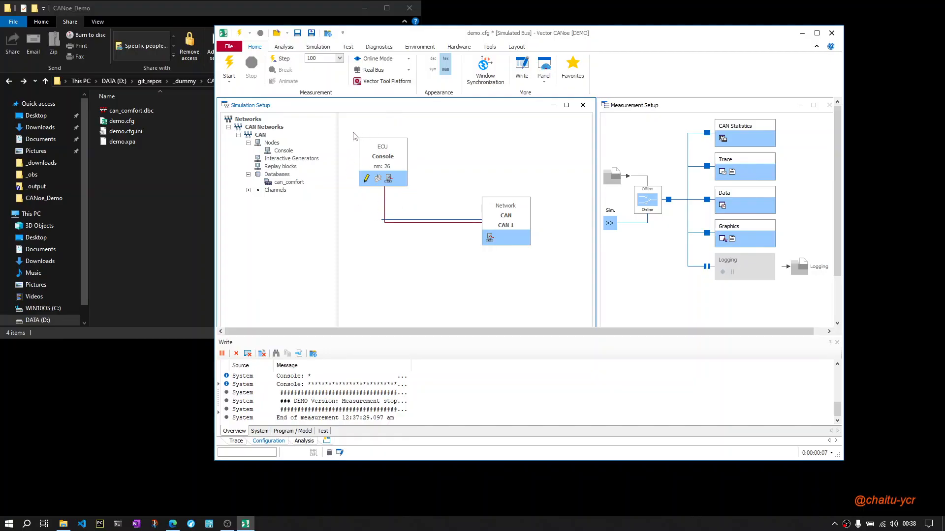
pyautogui.rightClick(378, 155)
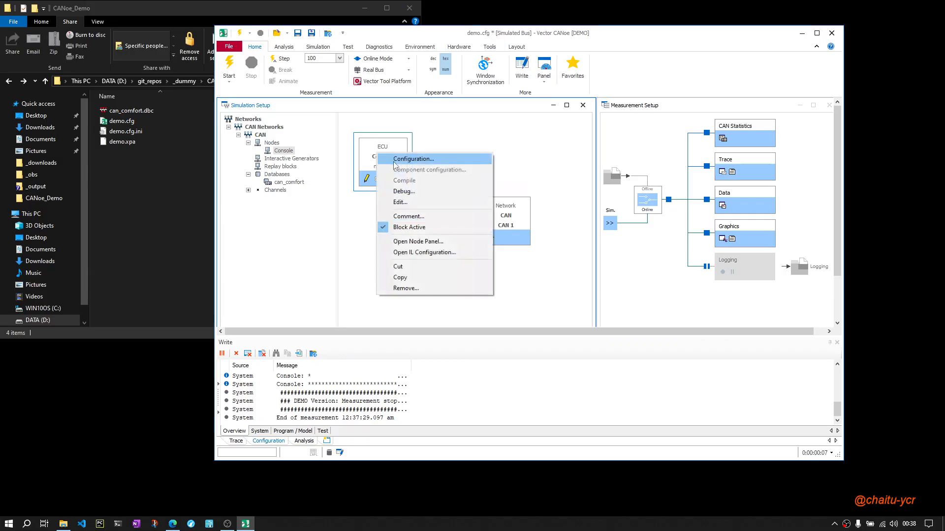
pyautogui.click(393, 159)
pyautogui.click(468, 164)
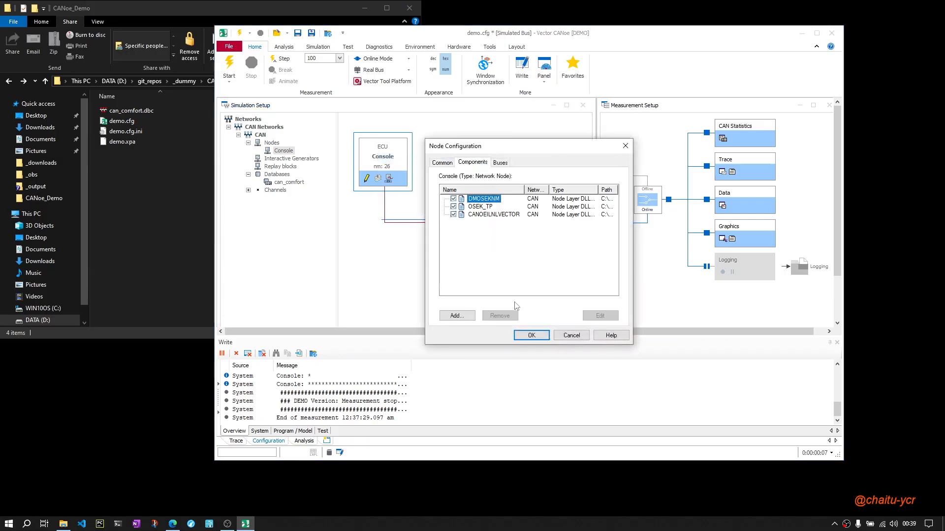
pyautogui.click(532, 335)
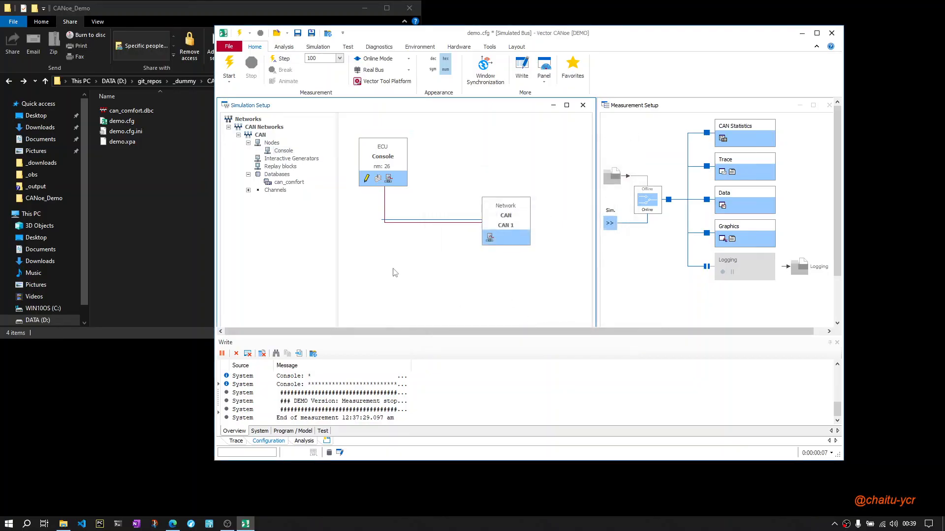